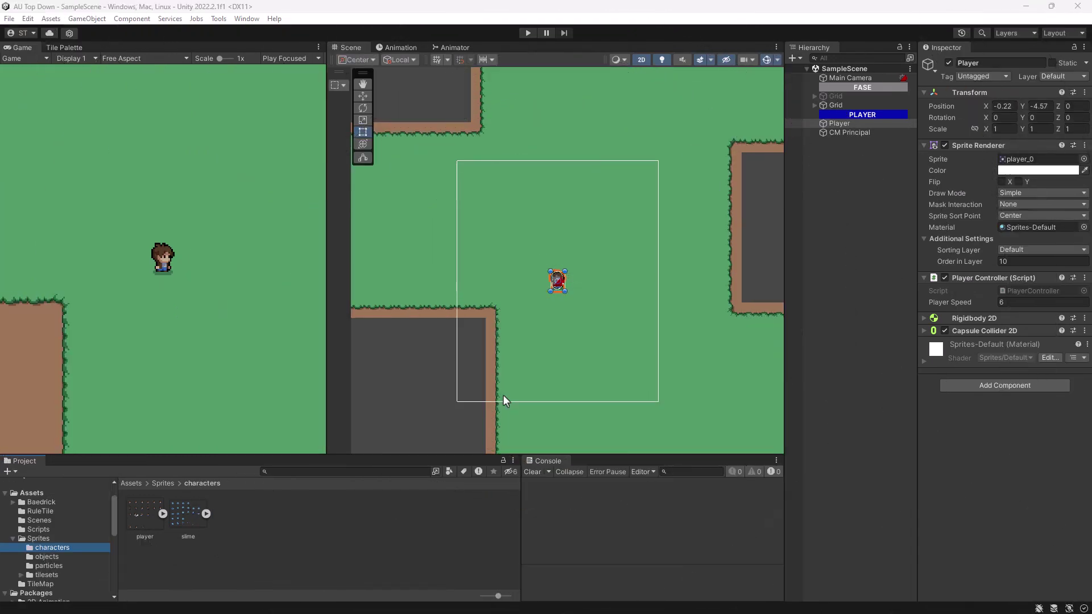
- Select the player texture in Sprites > characters, review its slices, and open it in the Sprite Editor
{"action": "left_click", "coordinate": [43, 540]}
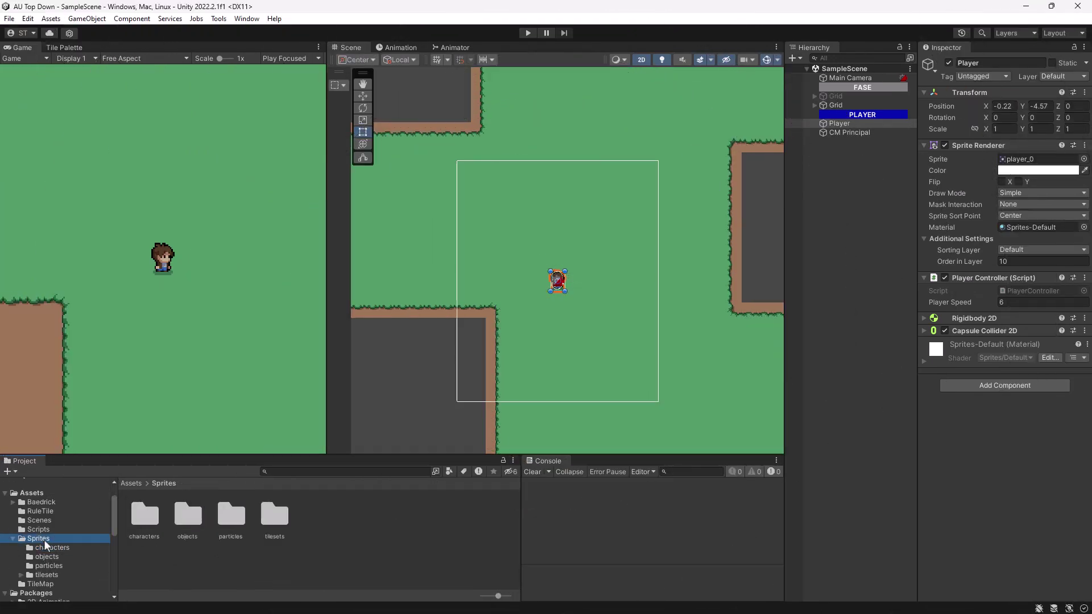
{"action": "left_click", "coordinate": [46, 547]}
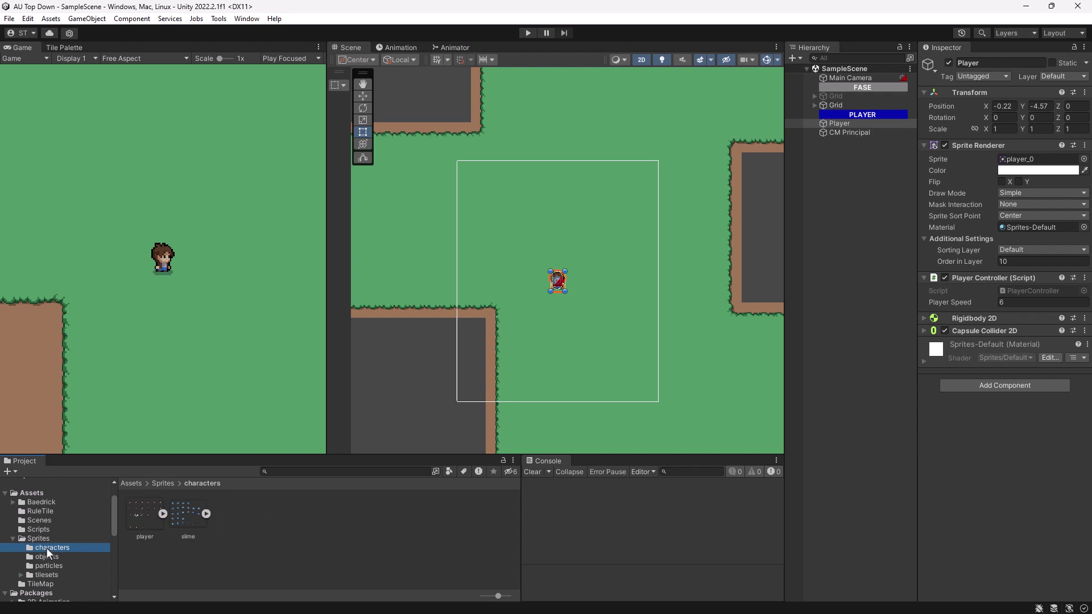
{"action": "left_click", "coordinate": [136, 513]}
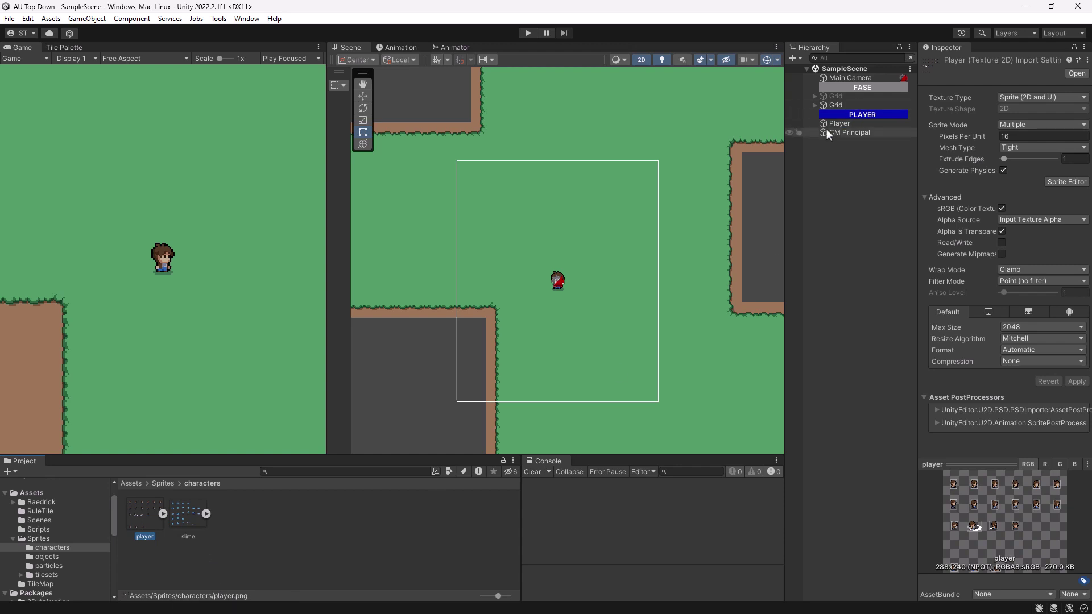
{"action": "left_click", "coordinate": [841, 123]}
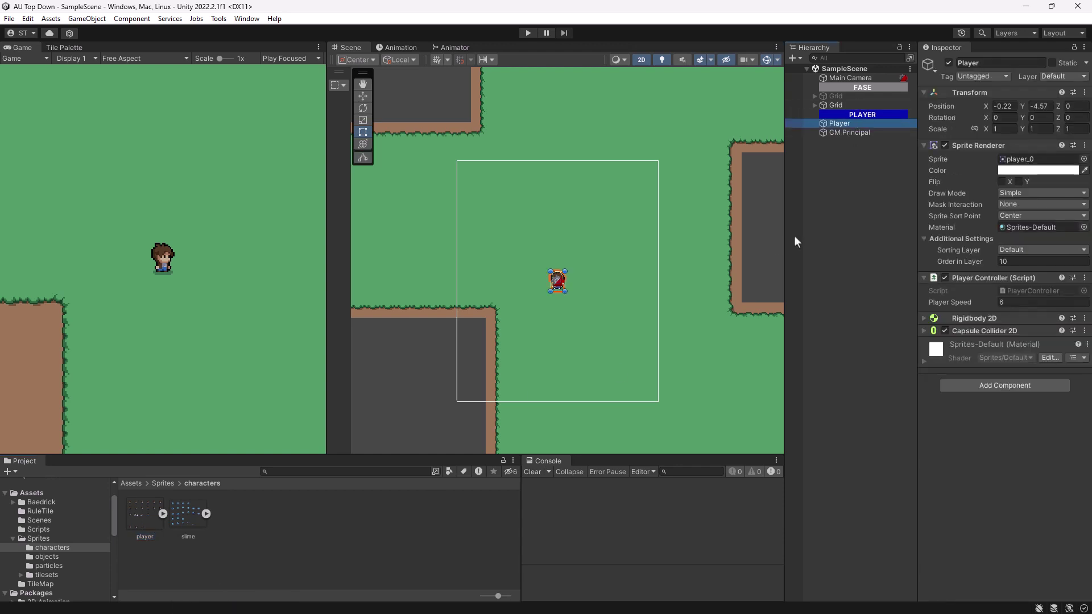
{"action": "left_click", "coordinate": [164, 514]}
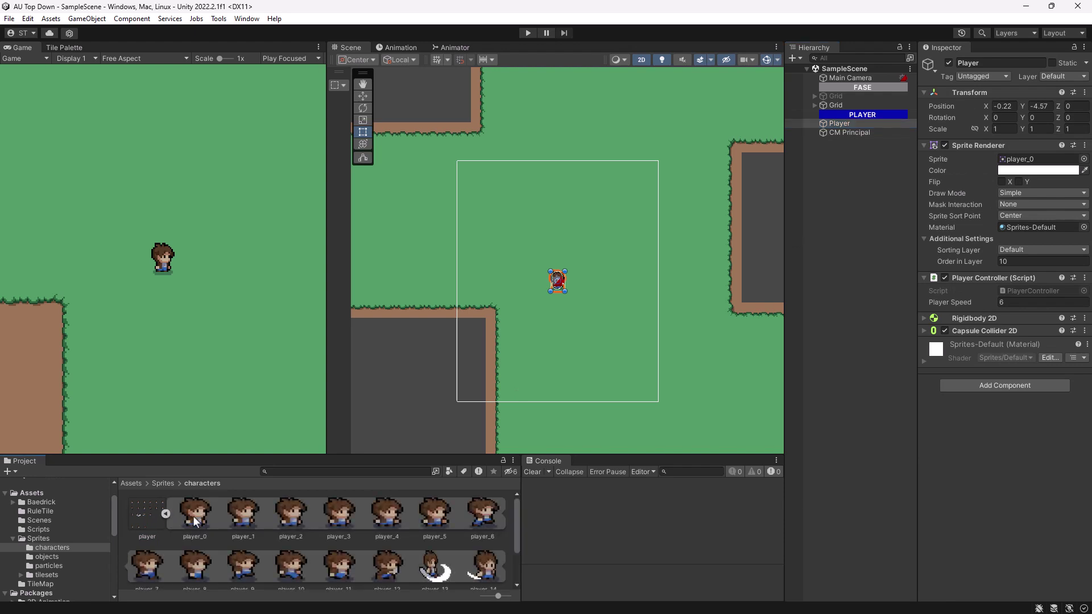
{"action": "left_click", "coordinate": [145, 514]}
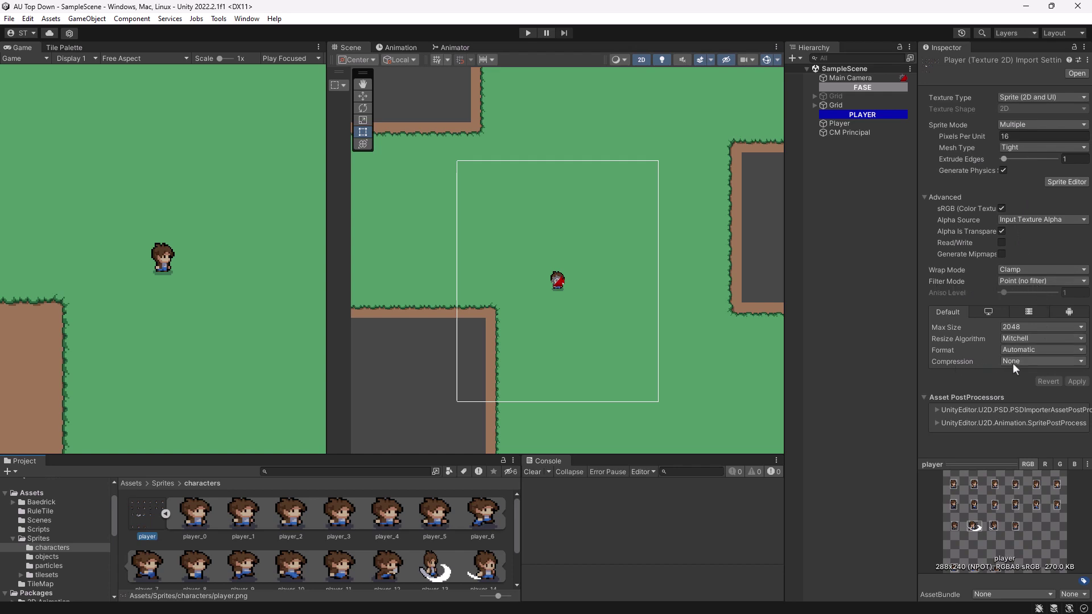
{"action": "left_click", "coordinate": [1056, 181]}
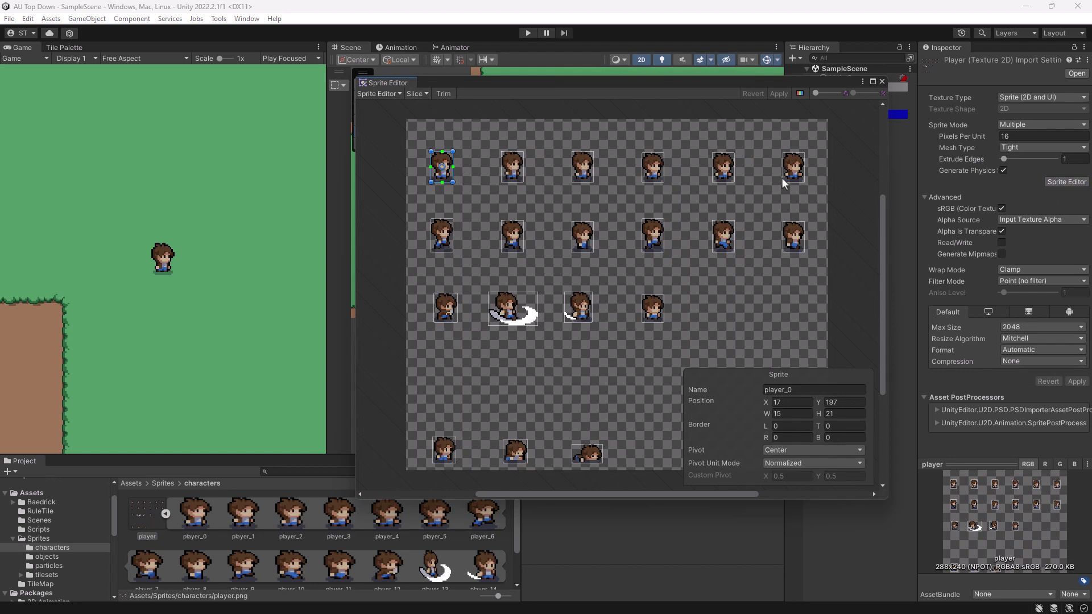
- Close the Sprite Editor, collapse the player sheet, and request deletion of player.png
{"action": "left_click", "coordinate": [881, 83]}
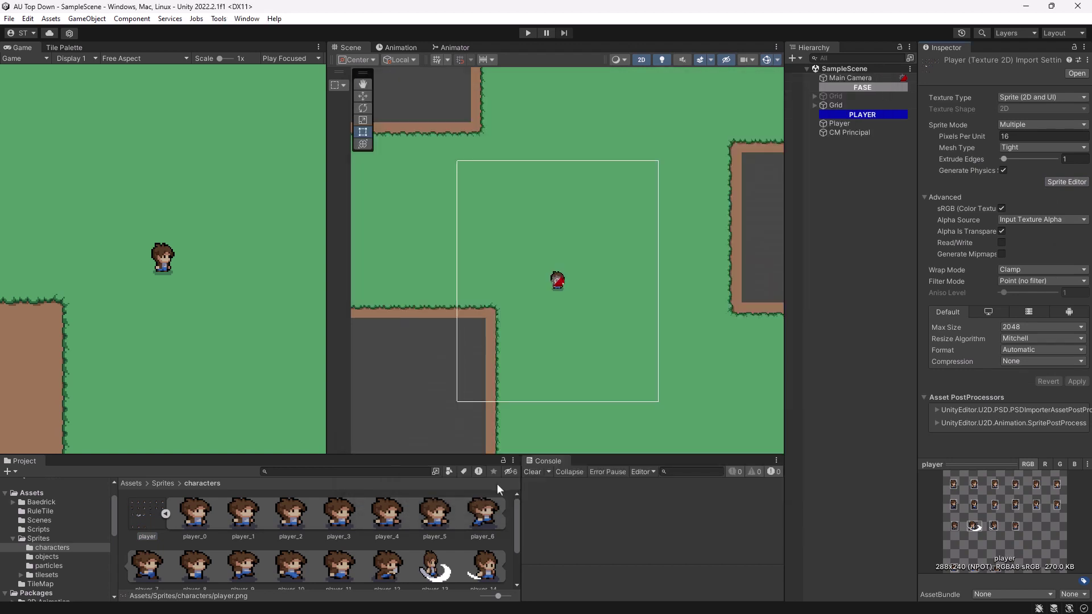
{"action": "left_click", "coordinate": [165, 514]}
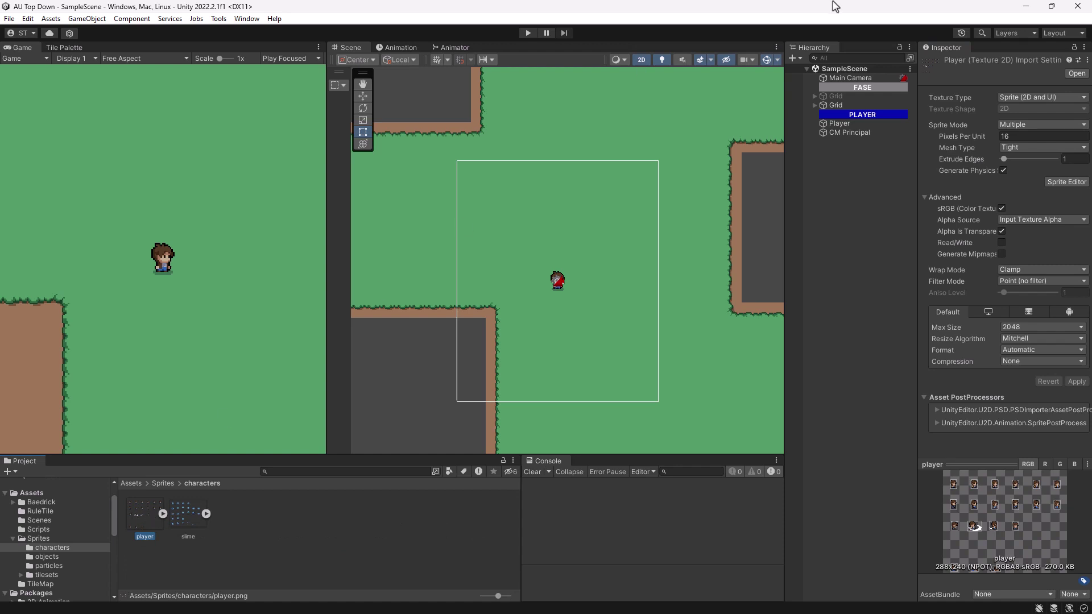
{"action": "left_click", "coordinate": [841, 123]}
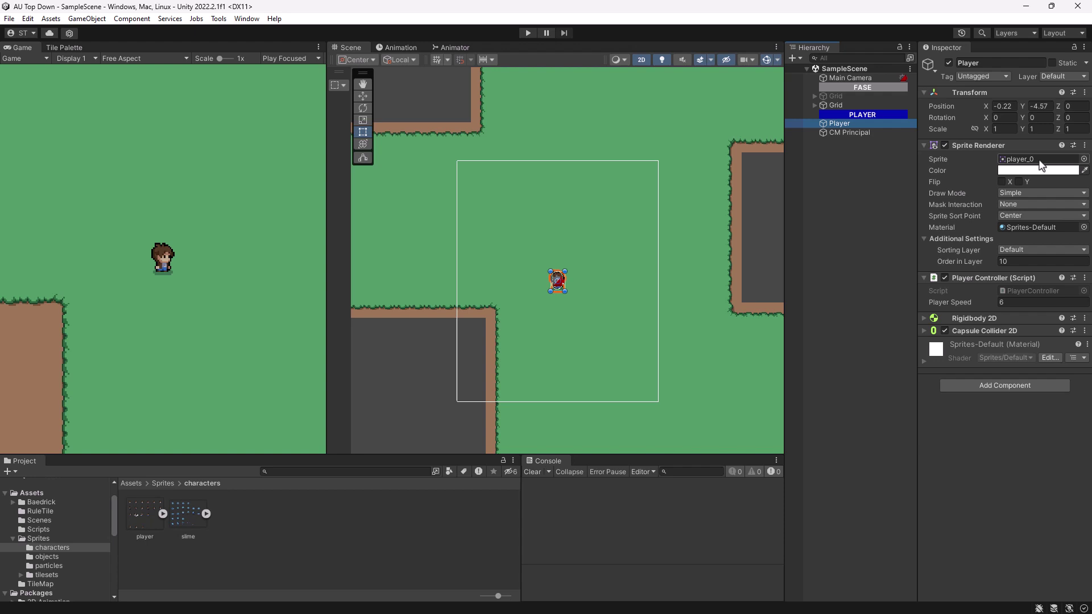
{"action": "left_click", "coordinate": [152, 516]}
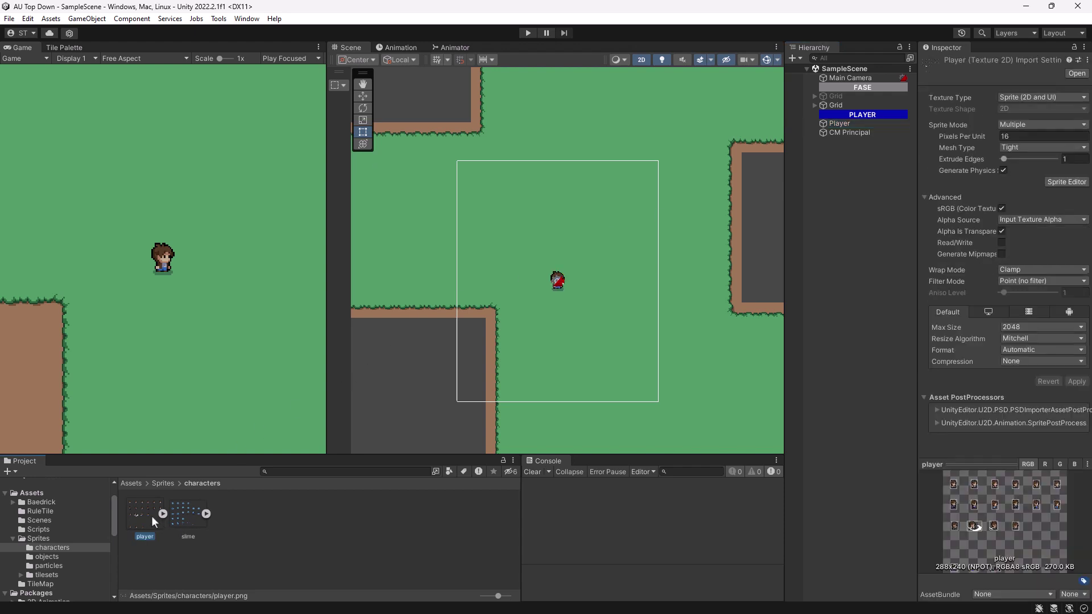
{"action": "key", "text": "Delete"}
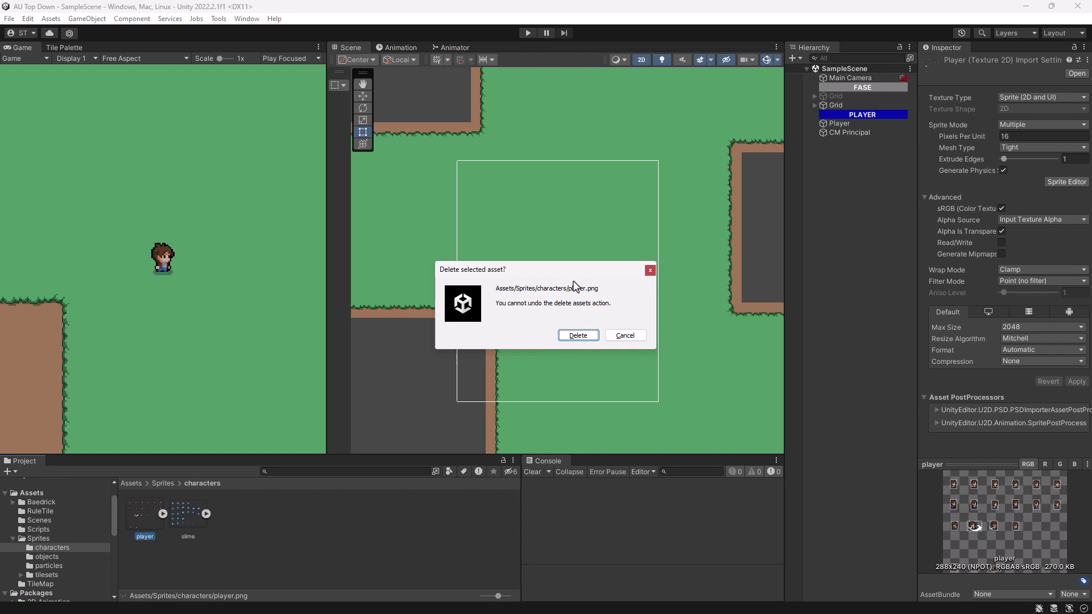
- Confirm deleting player.png and verify the Player's sprite shows Missing (Sprite)
{"action": "left_click", "coordinate": [577, 336]}
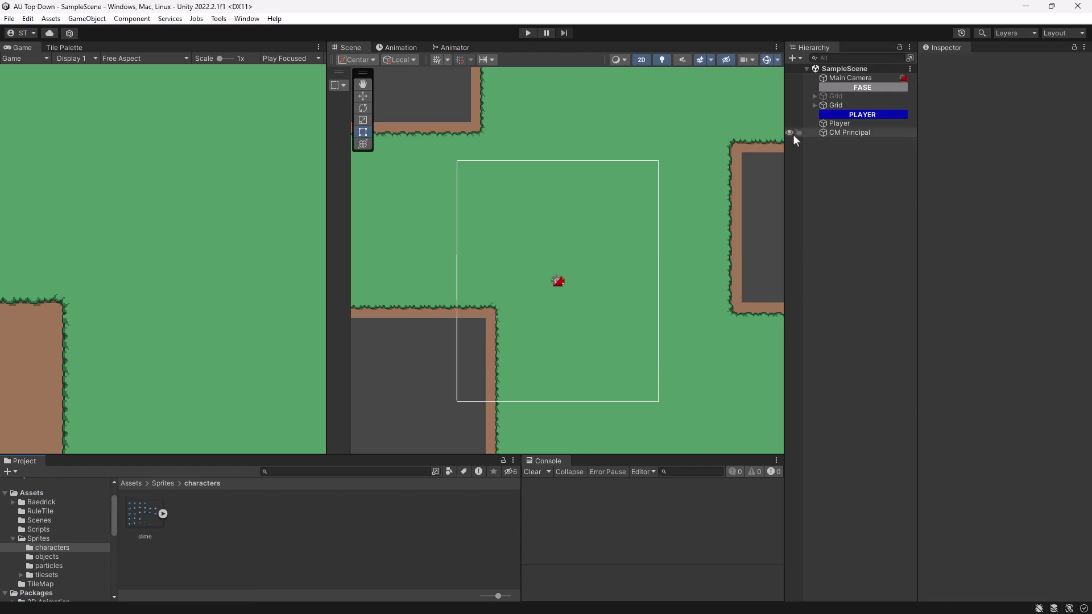
{"action": "left_click", "coordinate": [826, 124]}
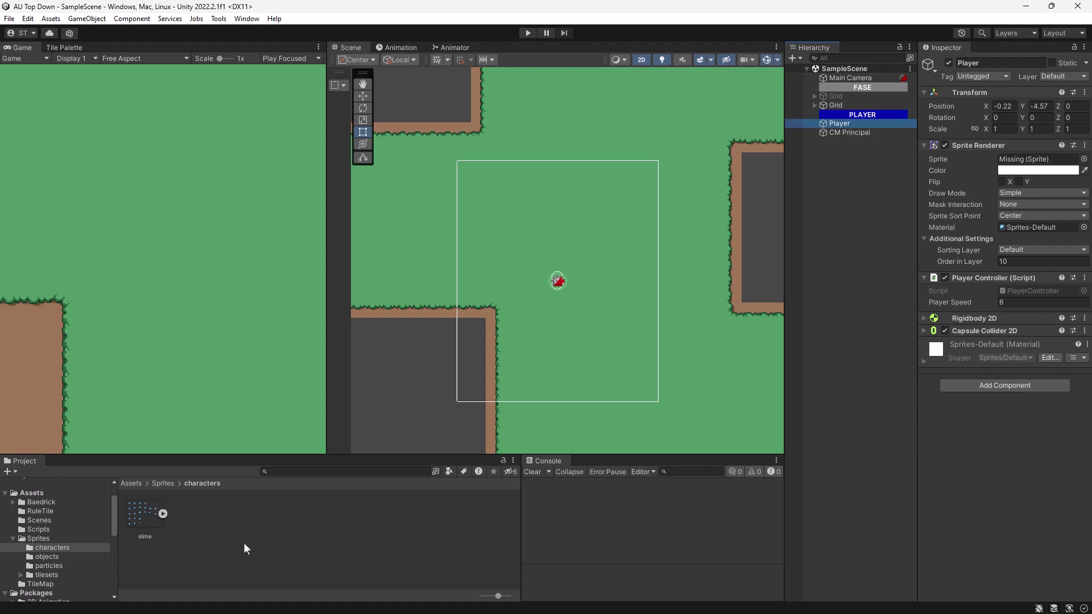
- Import player.png from the mystic_woods_free_2.1 characters folder into the project's characters folder
{"action": "right_click", "coordinate": [187, 515]}
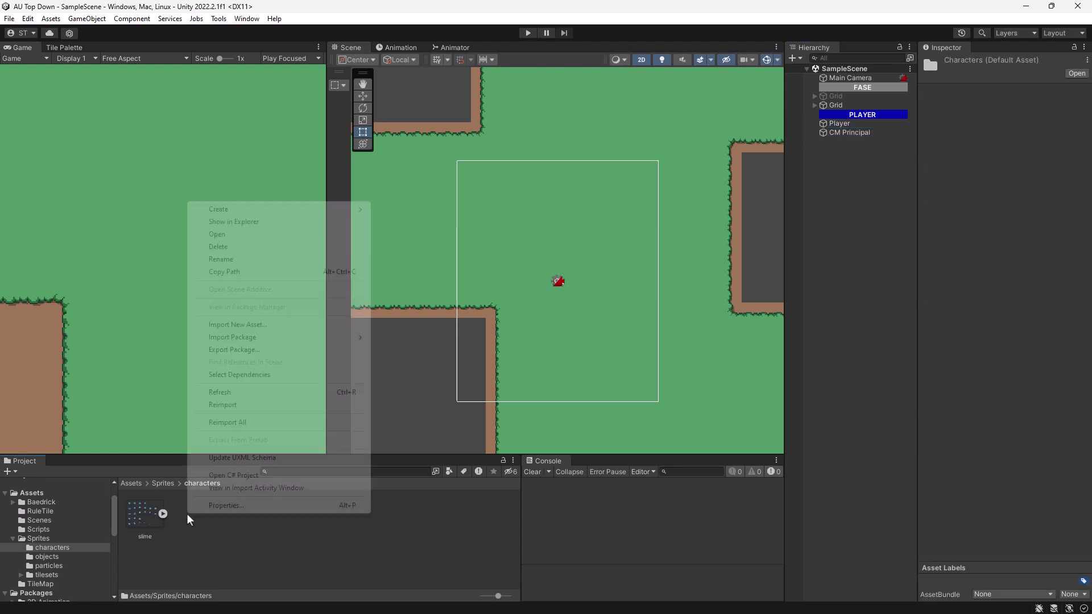
{"action": "left_click", "coordinate": [258, 325]}
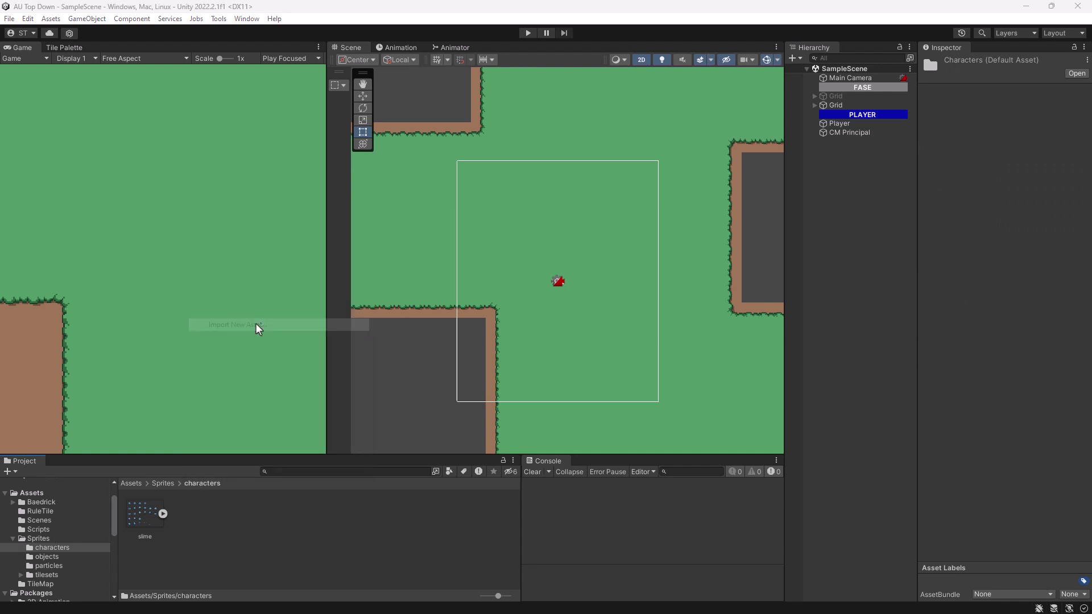
{"action": "left_click", "coordinate": [390, 255]}
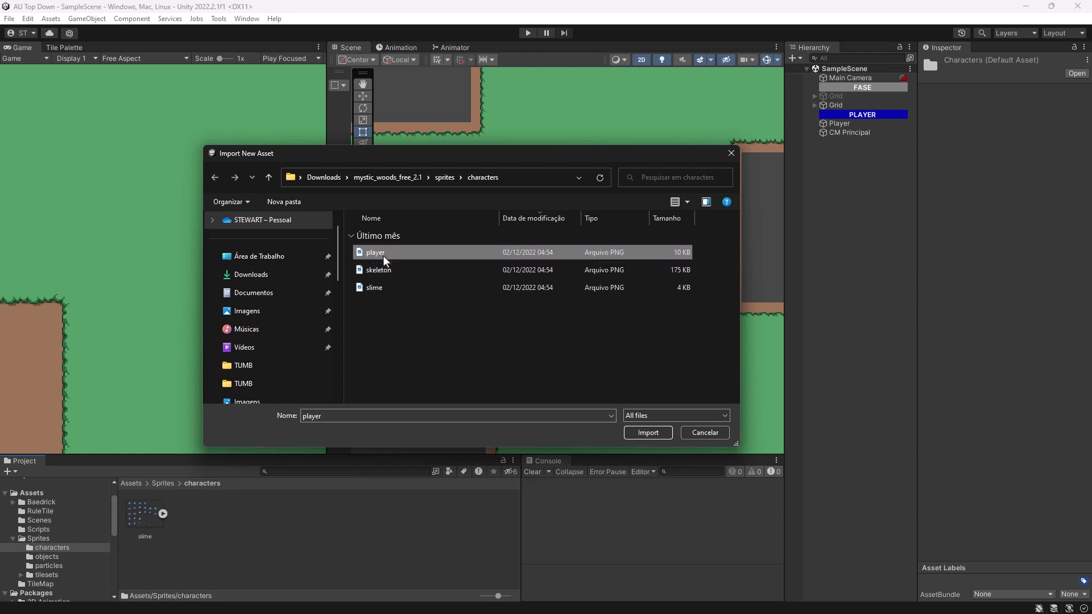
{"action": "left_click", "coordinate": [649, 435]}
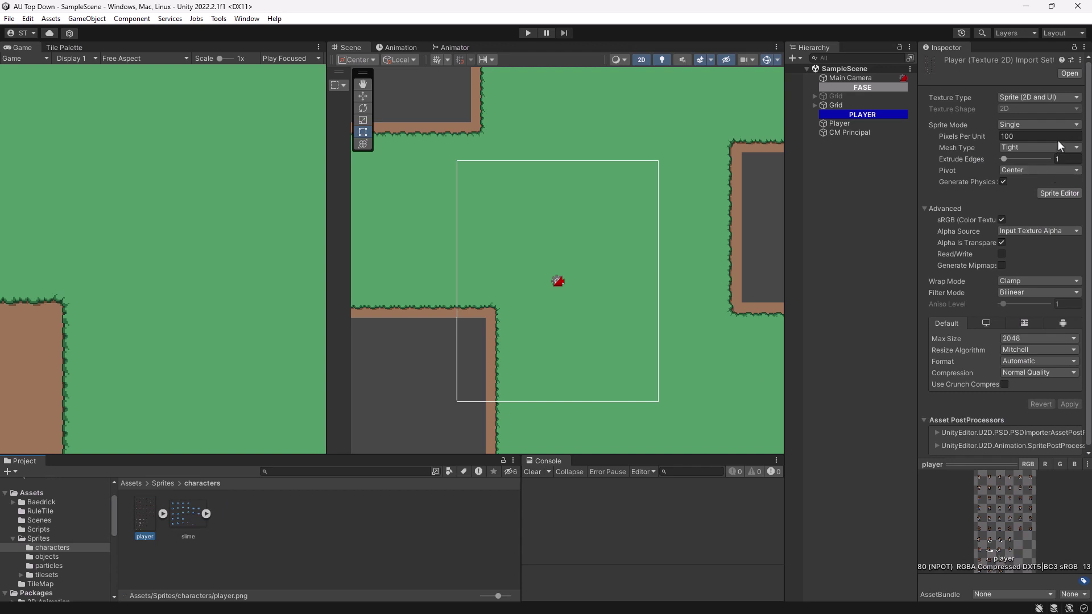
- Set player.png to Multiple sprite mode, Point (no filter) filtering and no compression, then apply
{"action": "left_click", "coordinate": [1042, 124]}
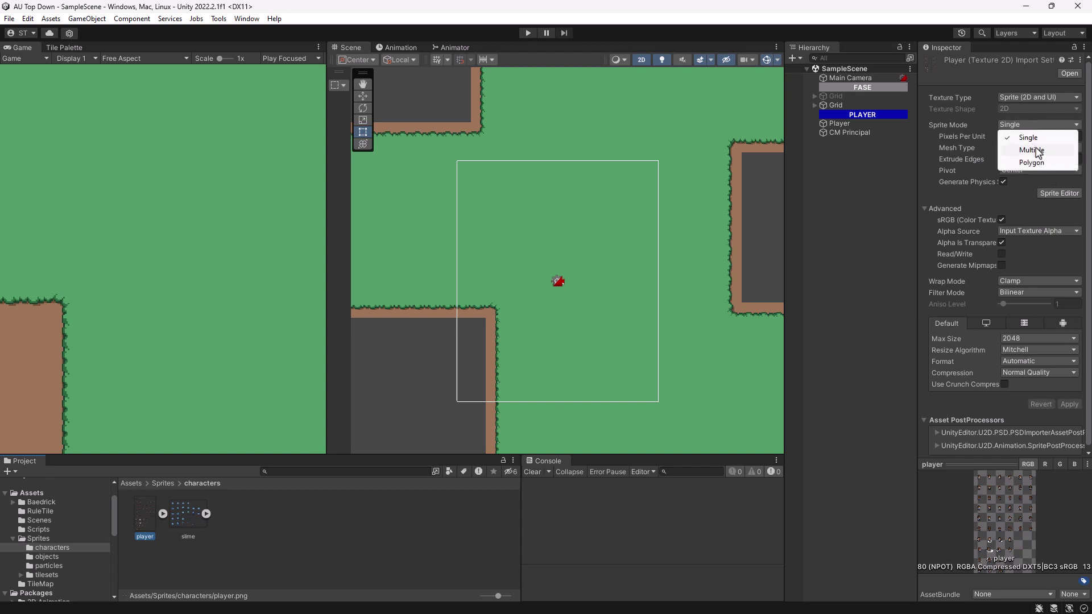
{"action": "left_click", "coordinate": [1034, 150]}
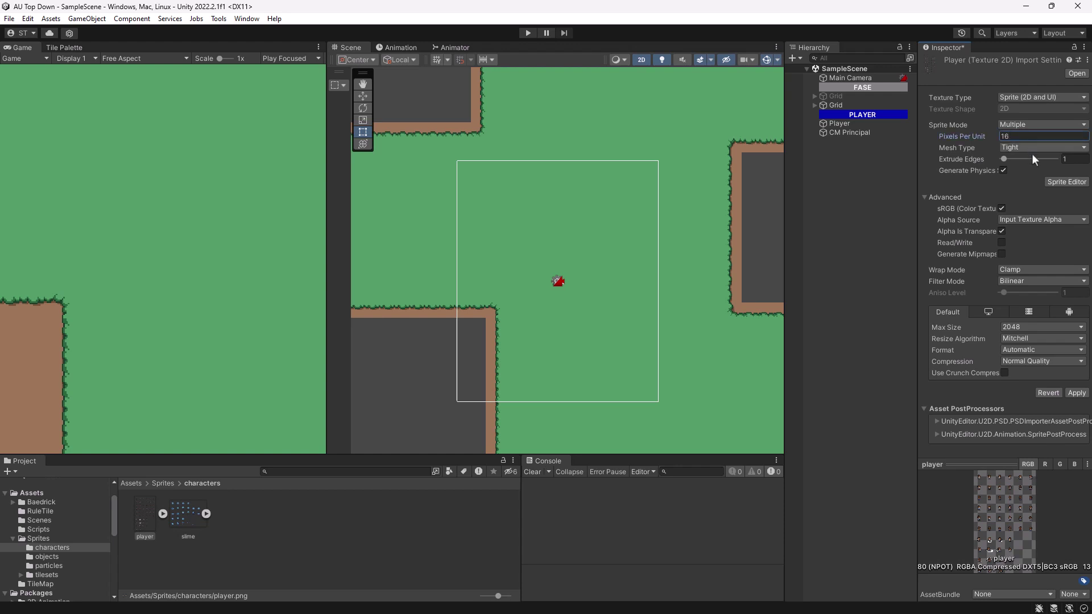
{"action": "left_click", "coordinate": [1023, 281]}
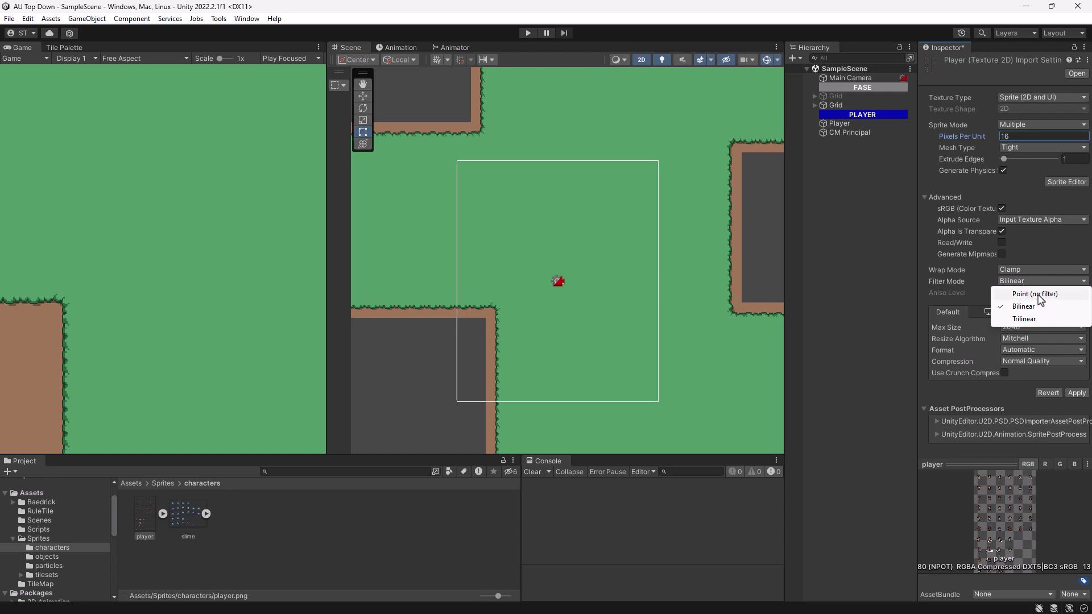
{"action": "left_click", "coordinate": [1038, 295]}
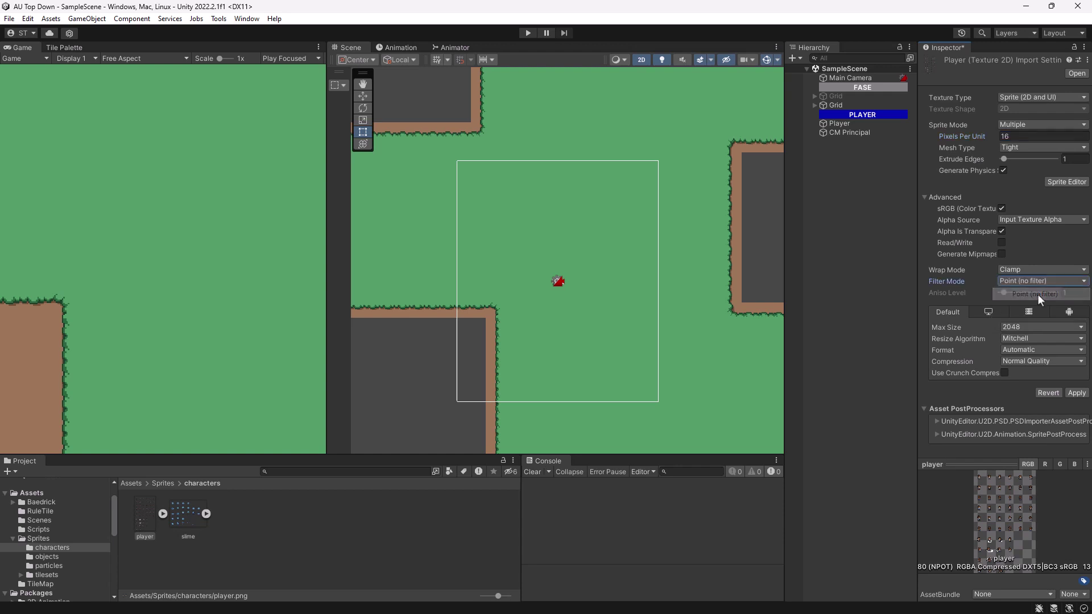
{"action": "left_click", "coordinate": [1029, 362]}
{"action": "left_click", "coordinate": [1022, 374]}
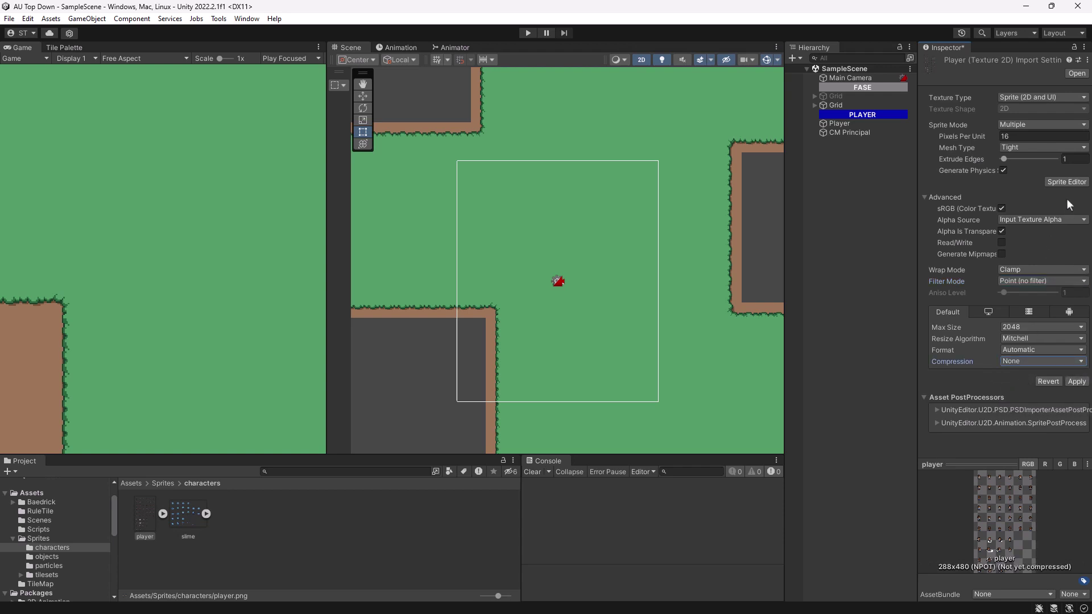
{"action": "left_click", "coordinate": [1069, 383]}
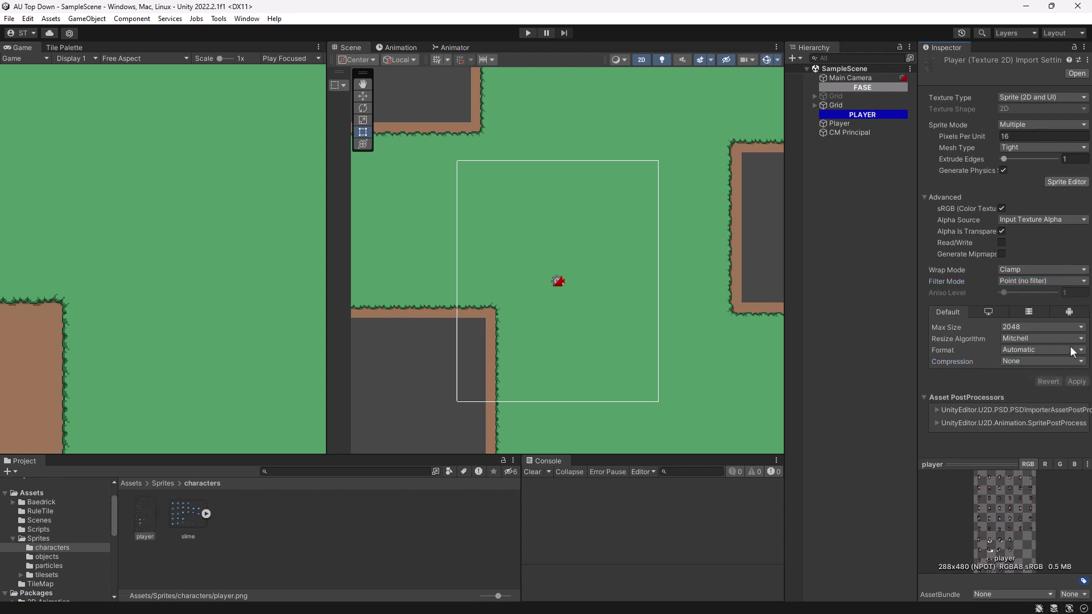
- Automatically slice player.png in the Sprite Editor, apply the slices, and select the player_6 sprite
{"action": "left_click", "coordinate": [1067, 182]}
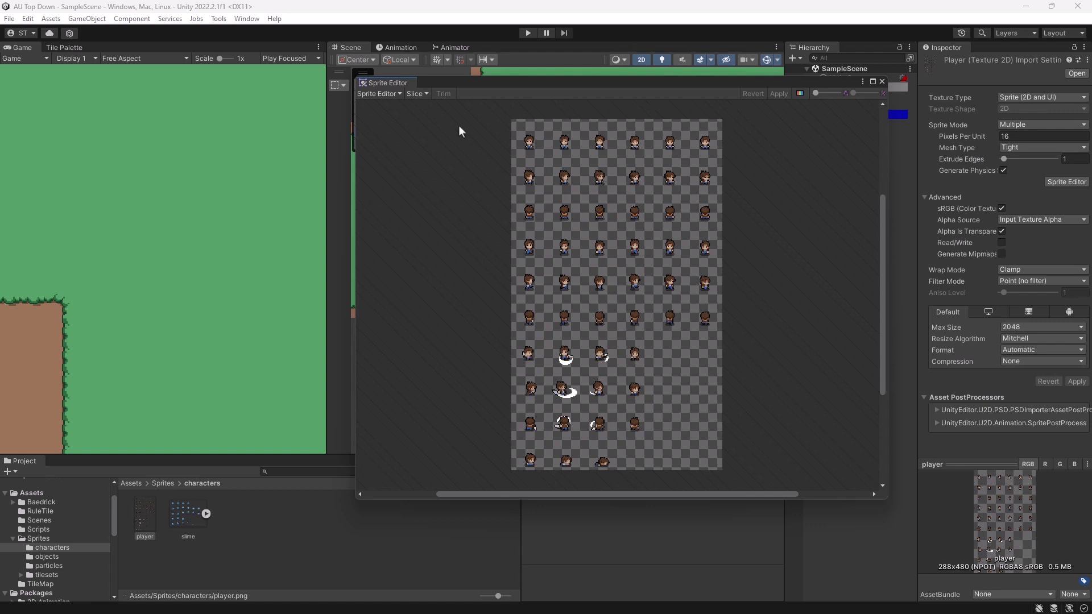
{"action": "left_click", "coordinate": [424, 93]}
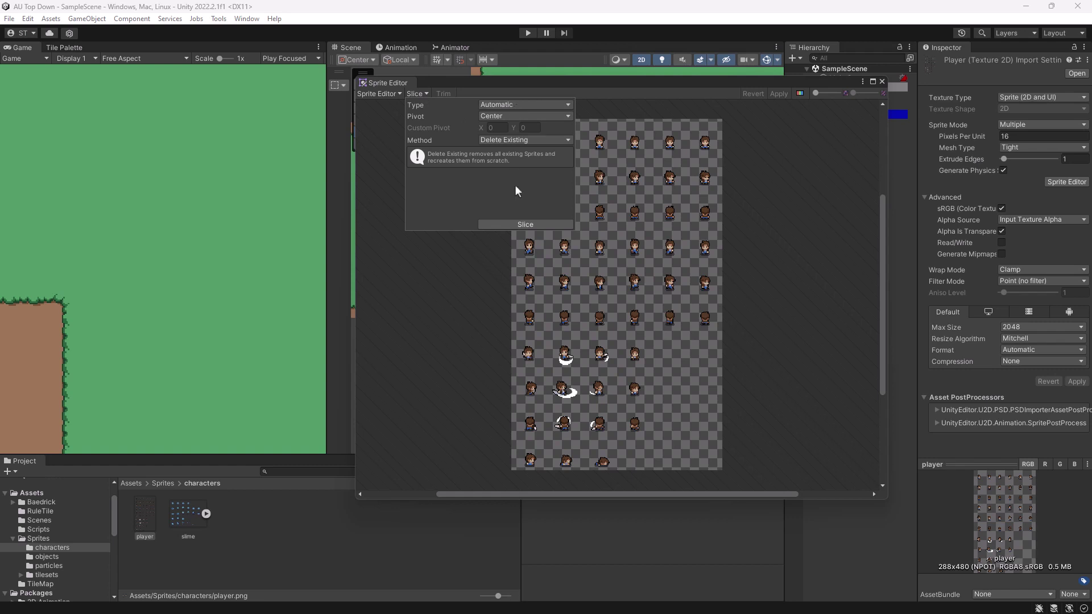
{"action": "left_click", "coordinate": [509, 224]}
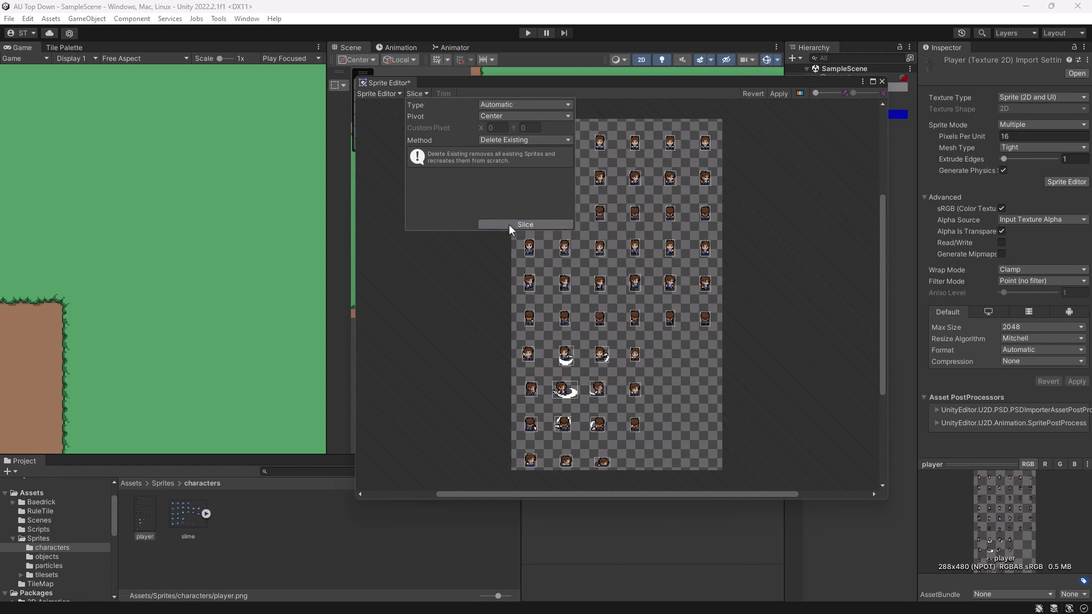
{"action": "left_click", "coordinate": [782, 155]}
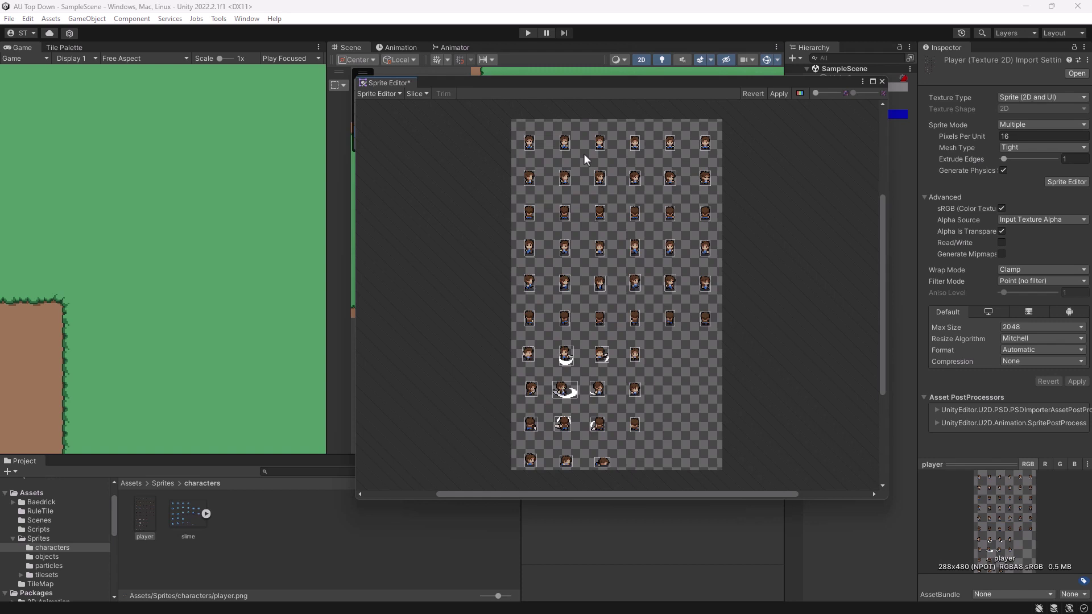
{"action": "left_click", "coordinate": [777, 96]}
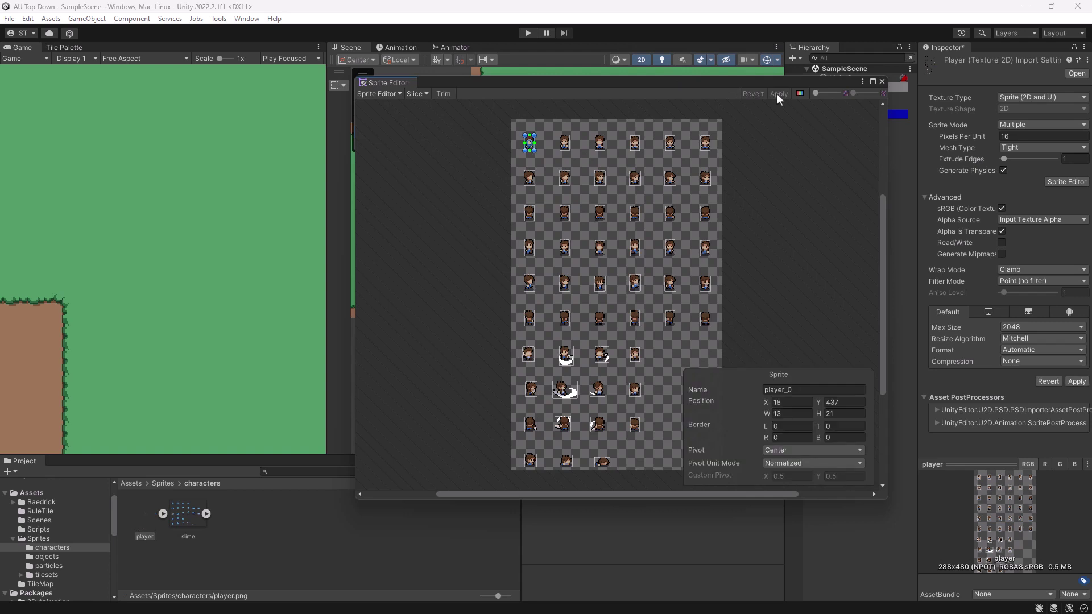
{"action": "left_click", "coordinate": [883, 82]}
{"action": "left_click", "coordinate": [164, 514]}
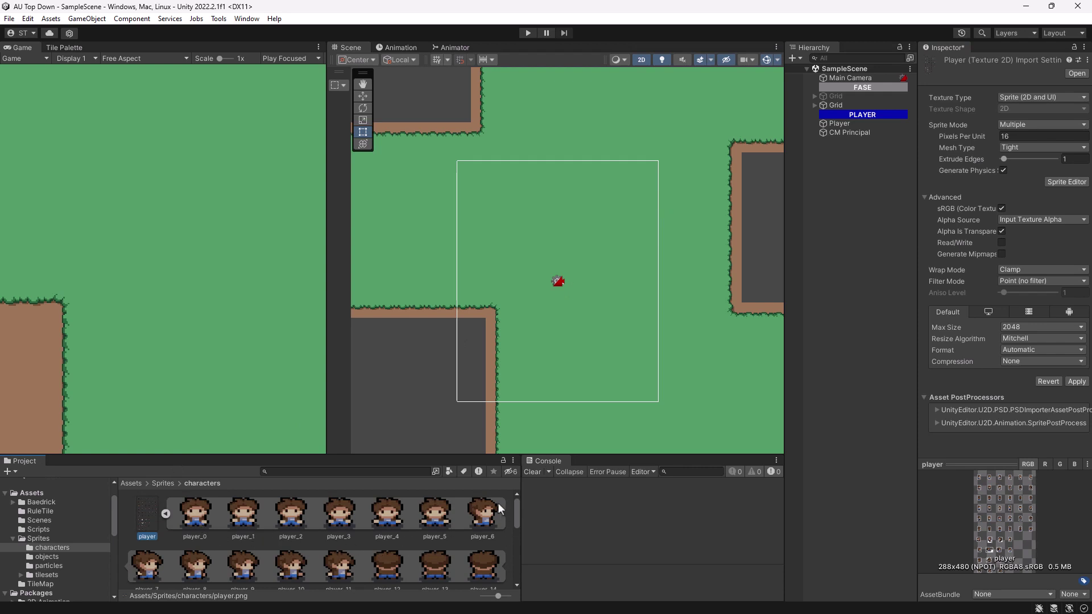
{"action": "left_click", "coordinate": [484, 514]}
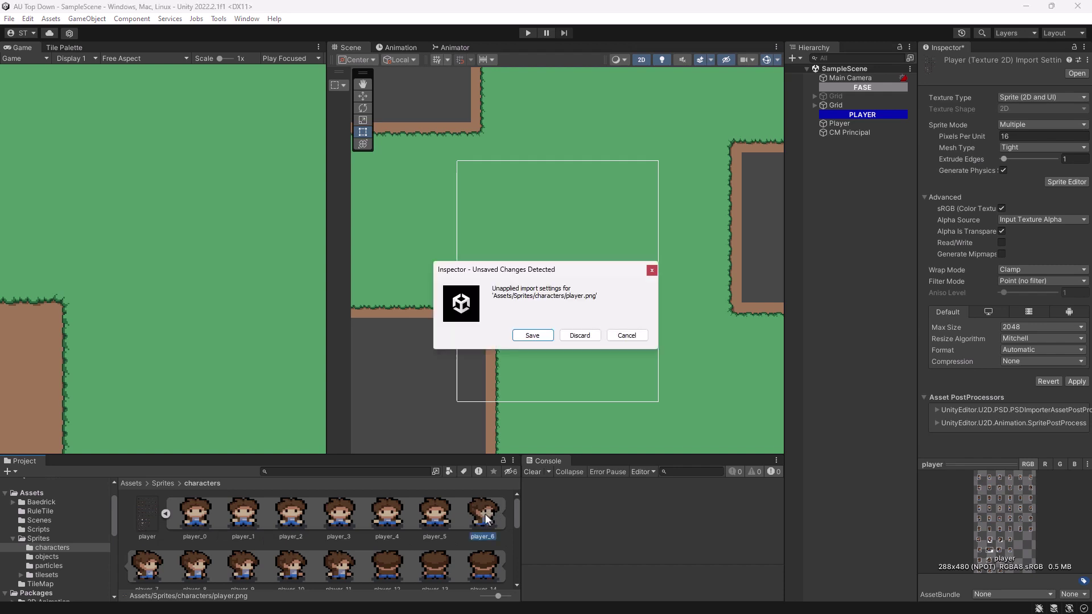
- Save the pending import settings and assign player_6 to the Player's Sprite Renderer
{"action": "left_click", "coordinate": [546, 336]}
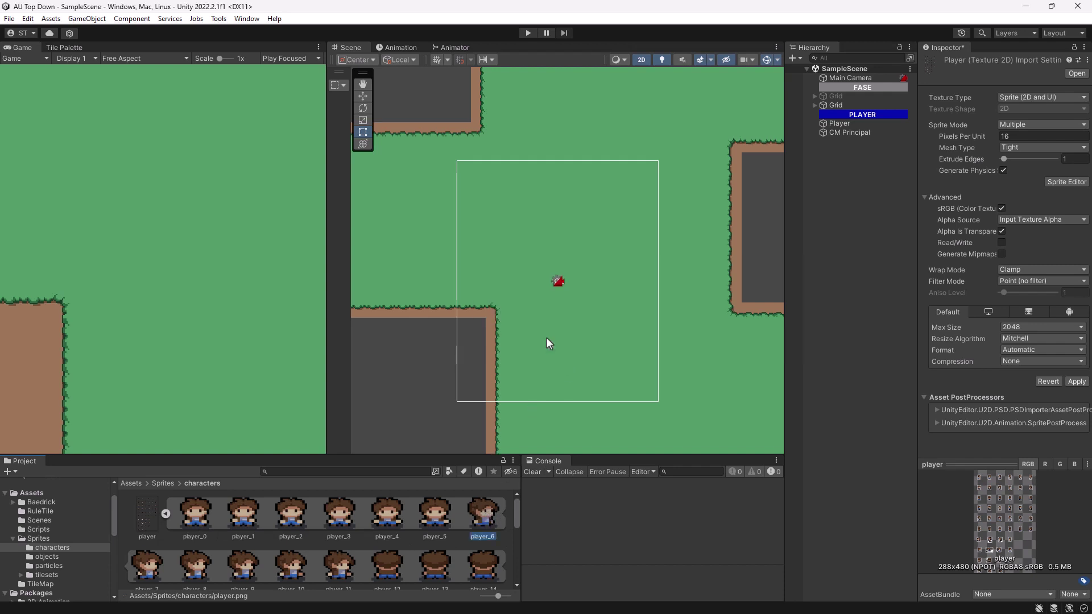
{"action": "left_click", "coordinate": [831, 124]}
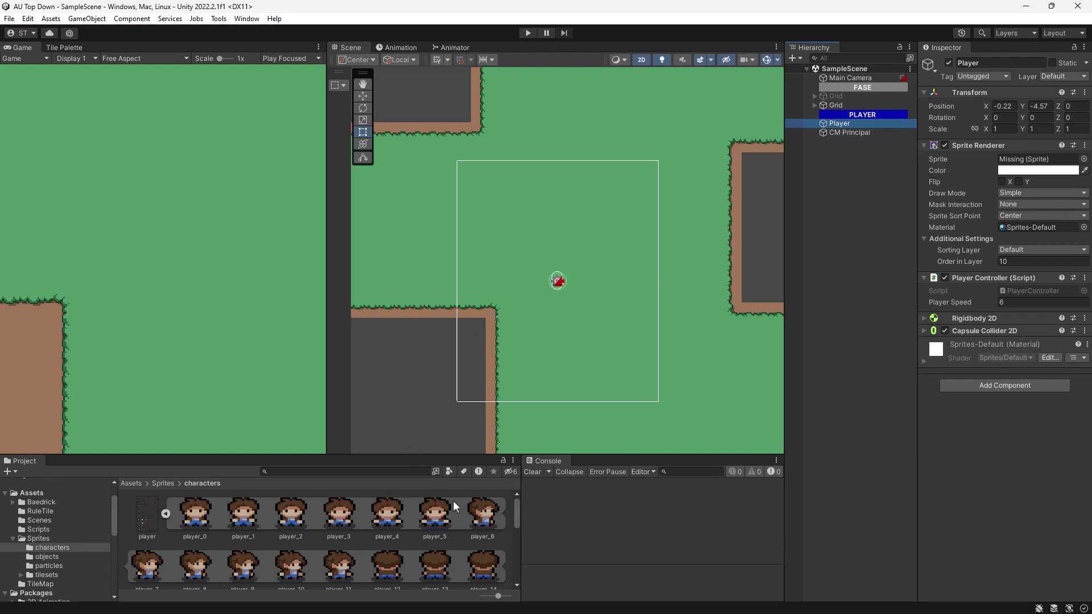
{"action": "left_click", "coordinate": [479, 511]}
{"action": "left_click_drag", "start_coordinate": [479, 507], "coordinate": [1016, 160]}
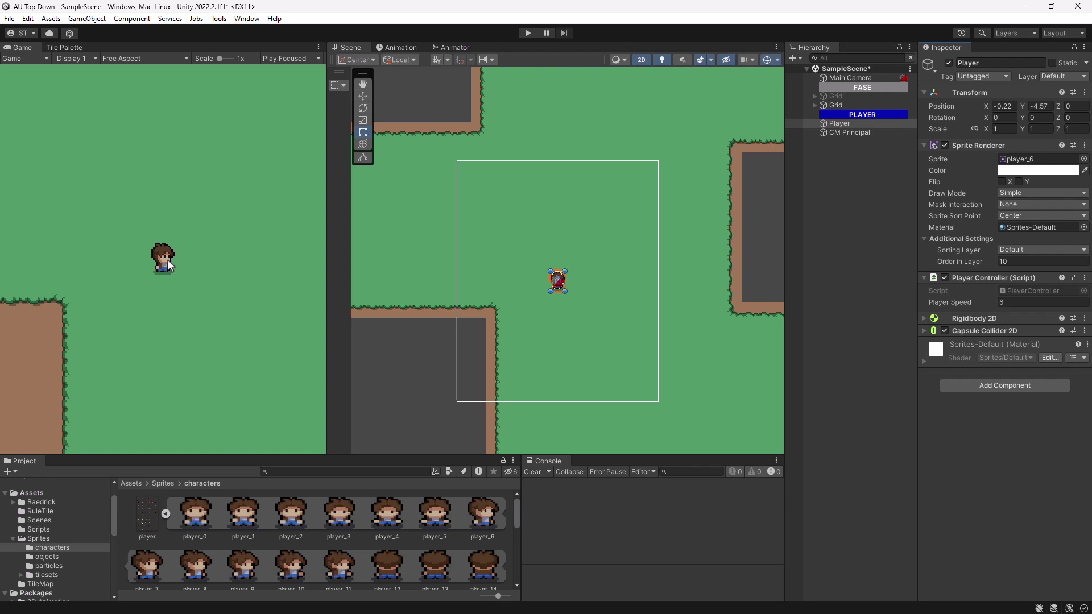
- Save SampleScene with Ctrl+S
{"action": "key", "text": "ctrl+s"}
{"action": "left_click", "coordinate": [526, 34]}
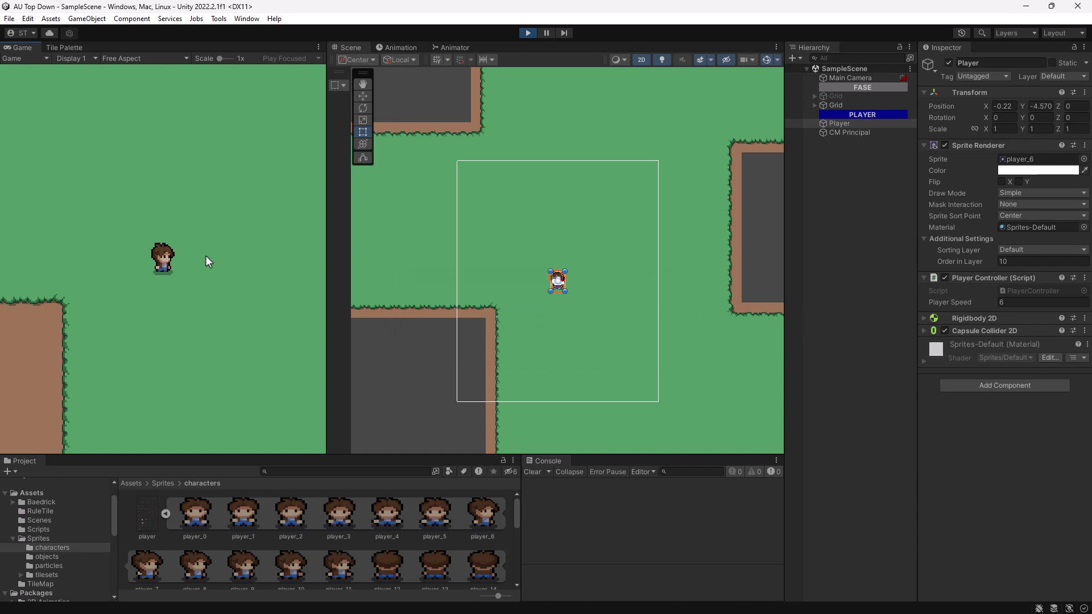
{"action": "key", "text": "a"}
{"action": "key", "text": "w"}
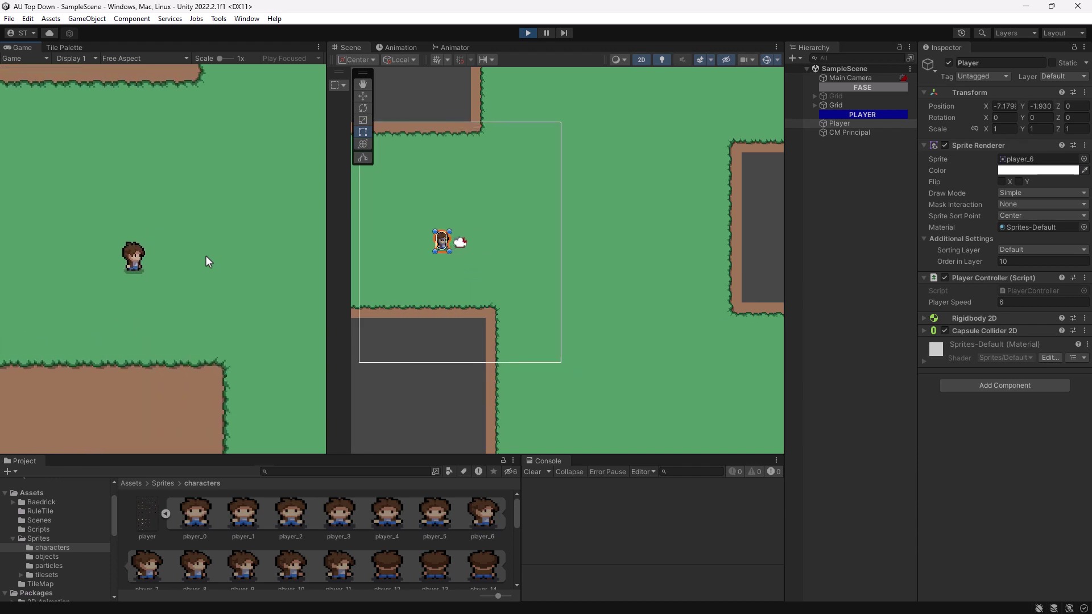
{"action": "key", "text": "d"}
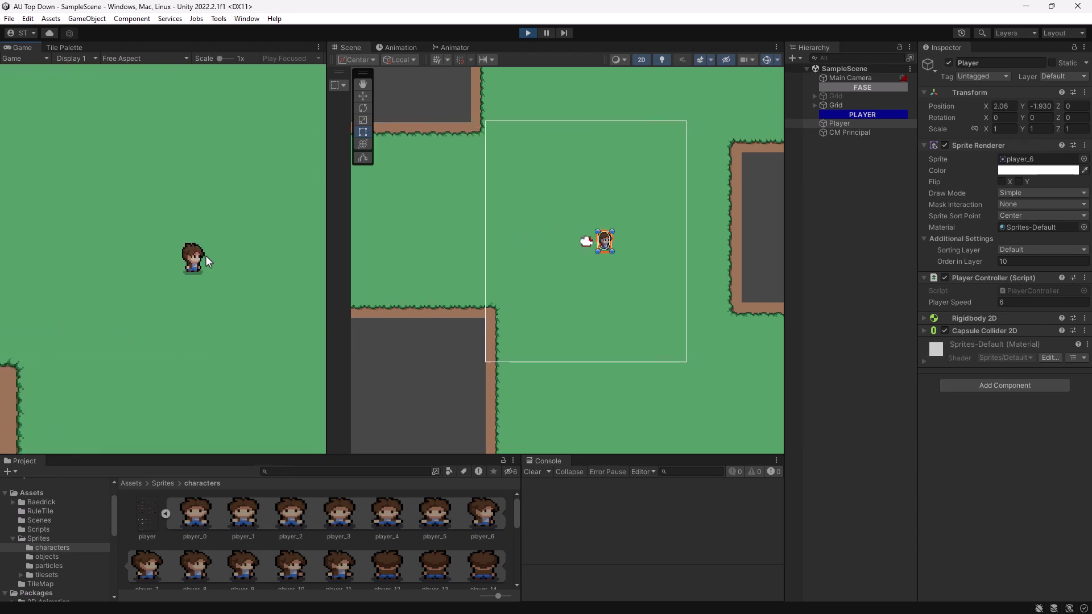
{"action": "key", "text": "d"}
{"action": "key", "text": "s"}
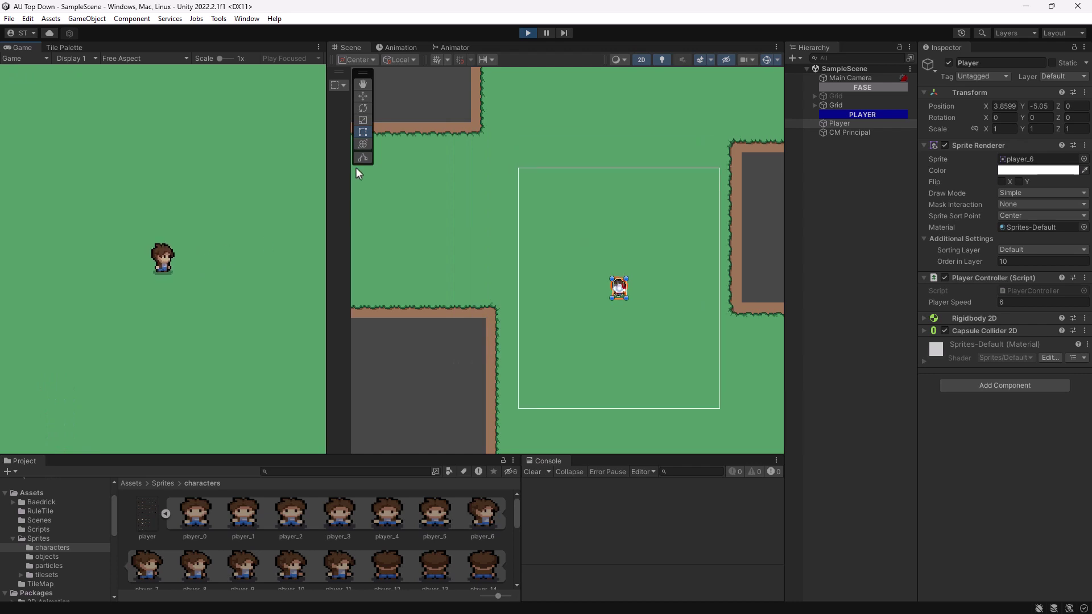
{"action": "left_click", "coordinate": [523, 33]}
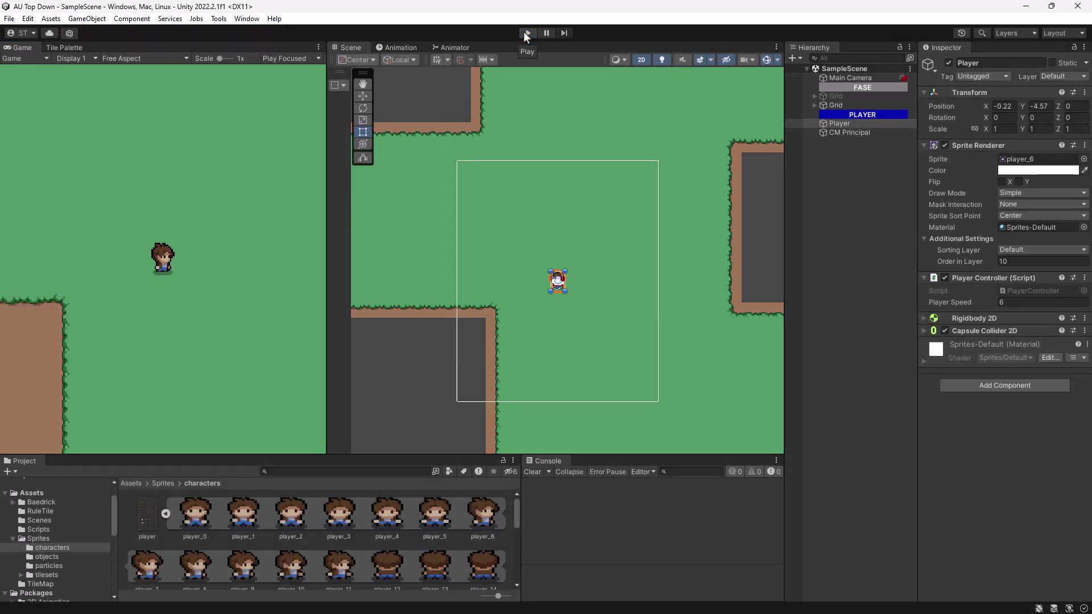